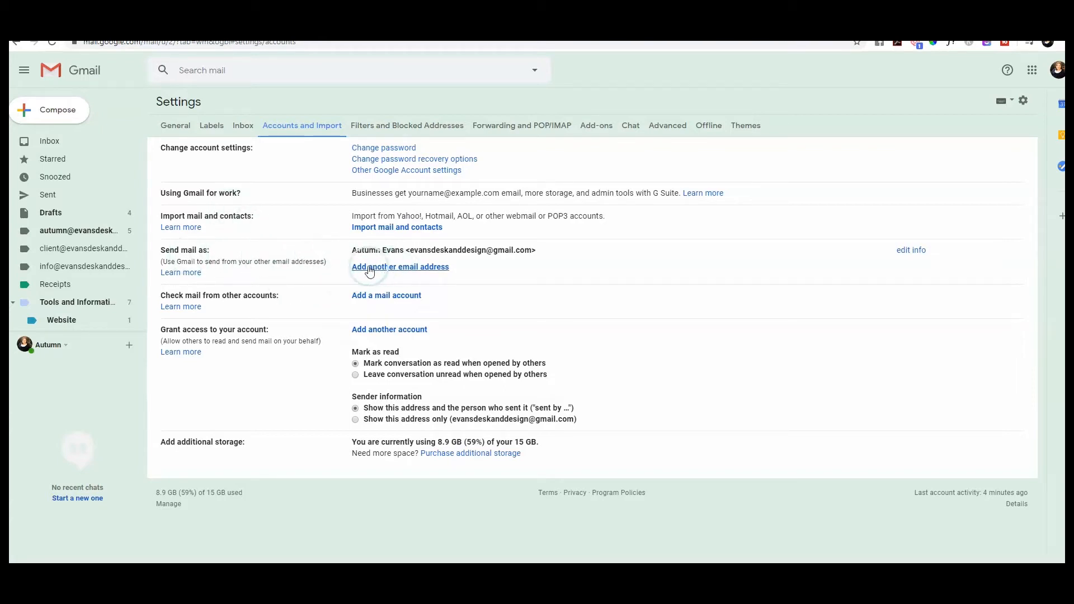
Open the Accounts and Import settings in Gmail.
{"action": "left_click", "coordinate": [1023, 101]}
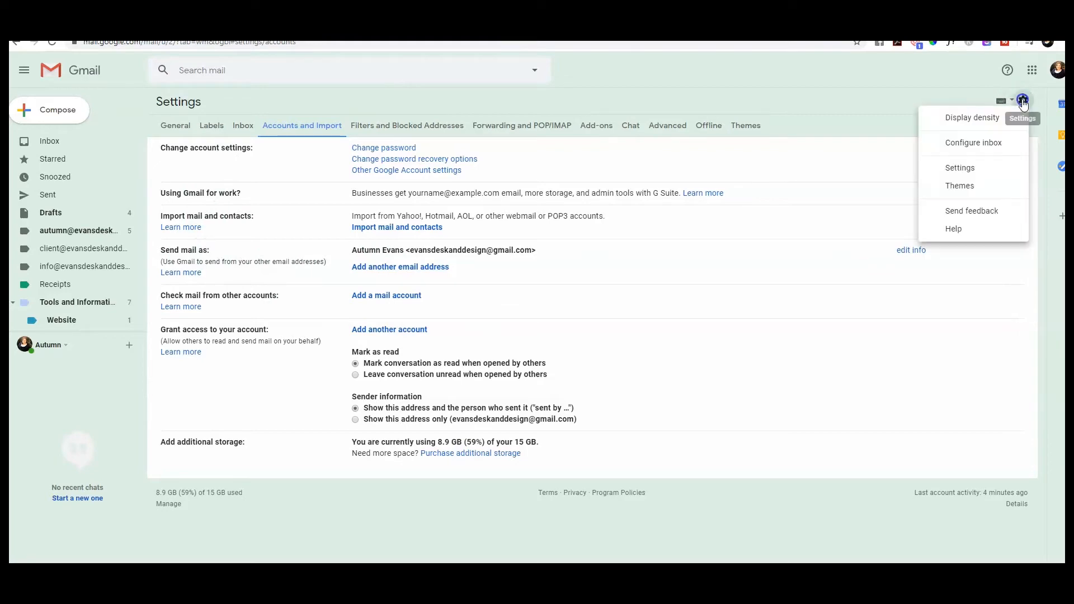
{"action": "left_click", "coordinate": [961, 168]}
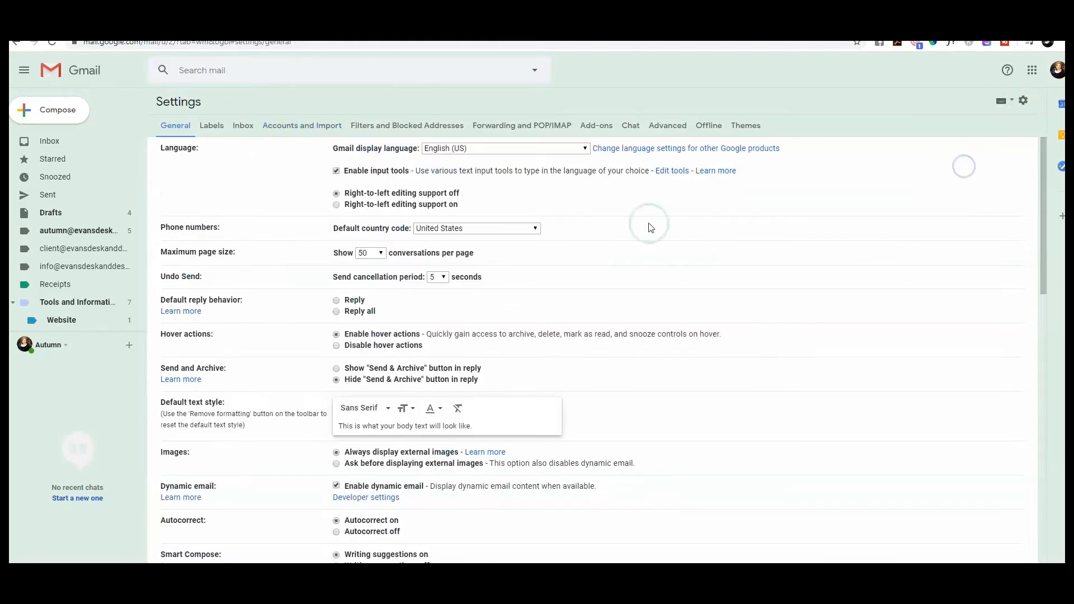
{"action": "left_click", "coordinate": [297, 130]}
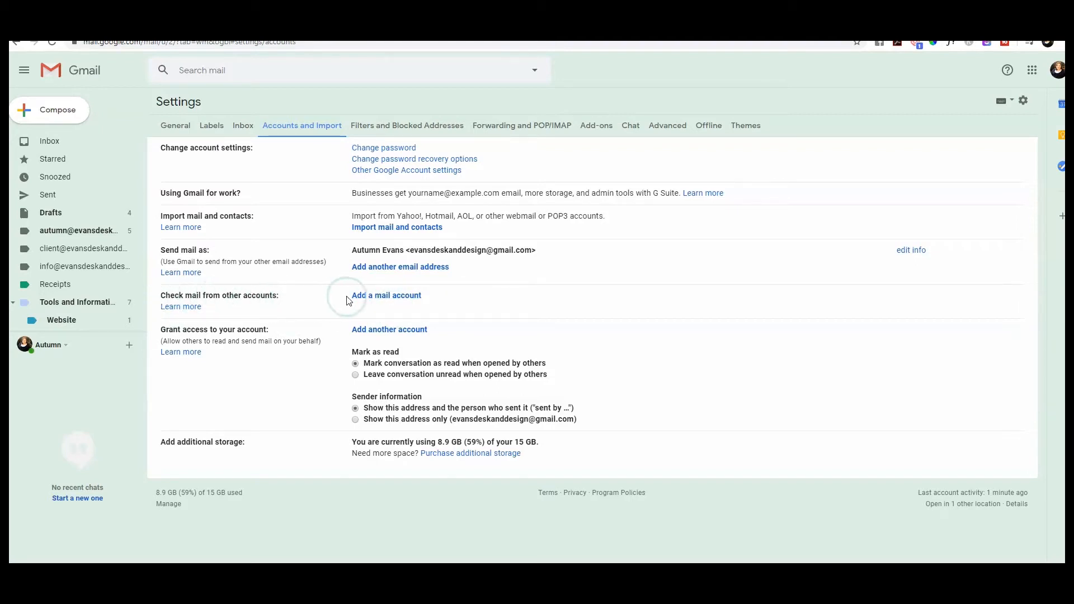
Start adding a mail account with the business email address and choose to import its emails through POP3.
{"action": "left_click", "coordinate": [375, 300]}
{"action": "left_click", "coordinate": [80, 92]}
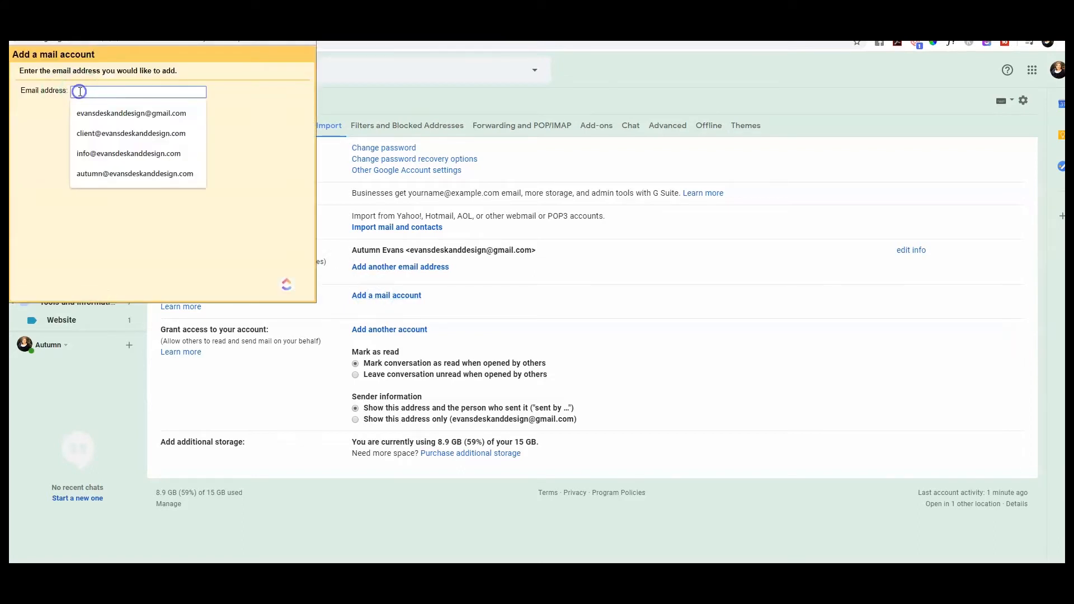
{"action": "left_click", "coordinate": [95, 168]}
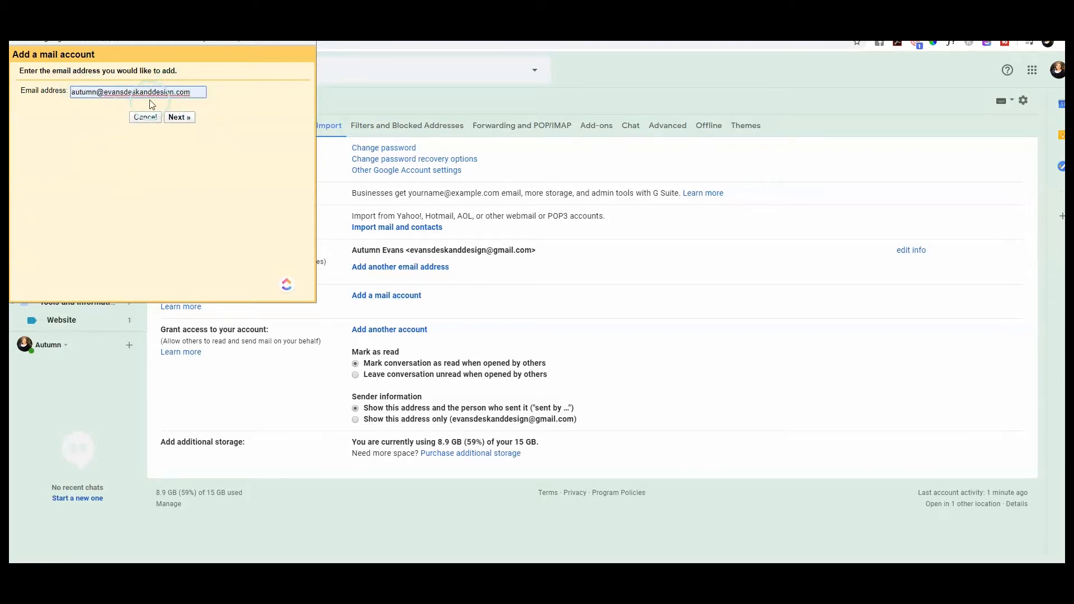
{"action": "left_click", "coordinate": [177, 118]}
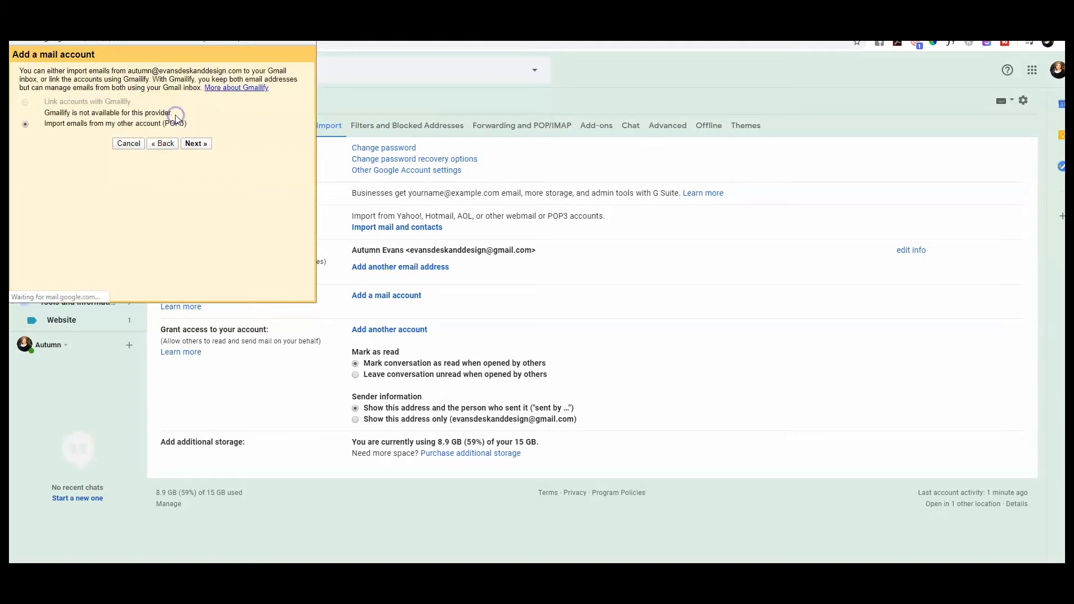
{"action": "left_click", "coordinate": [195, 144]}
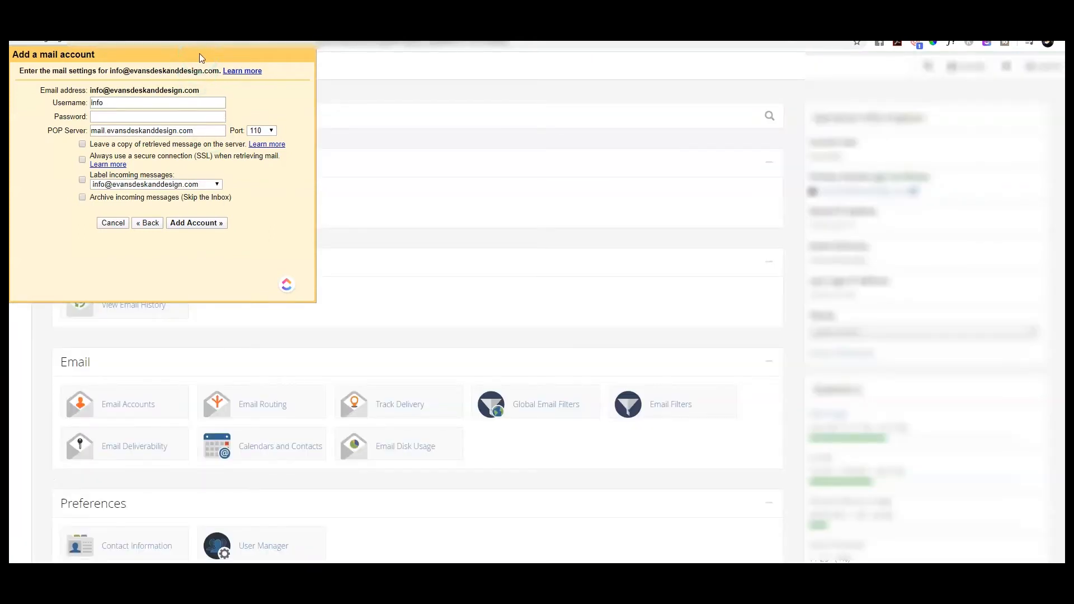
Switch to the hosting control panel and open the list of email accounts.
{"action": "left_click_drag", "start_coordinate": [19, 71], "coordinate": [245, 71]}
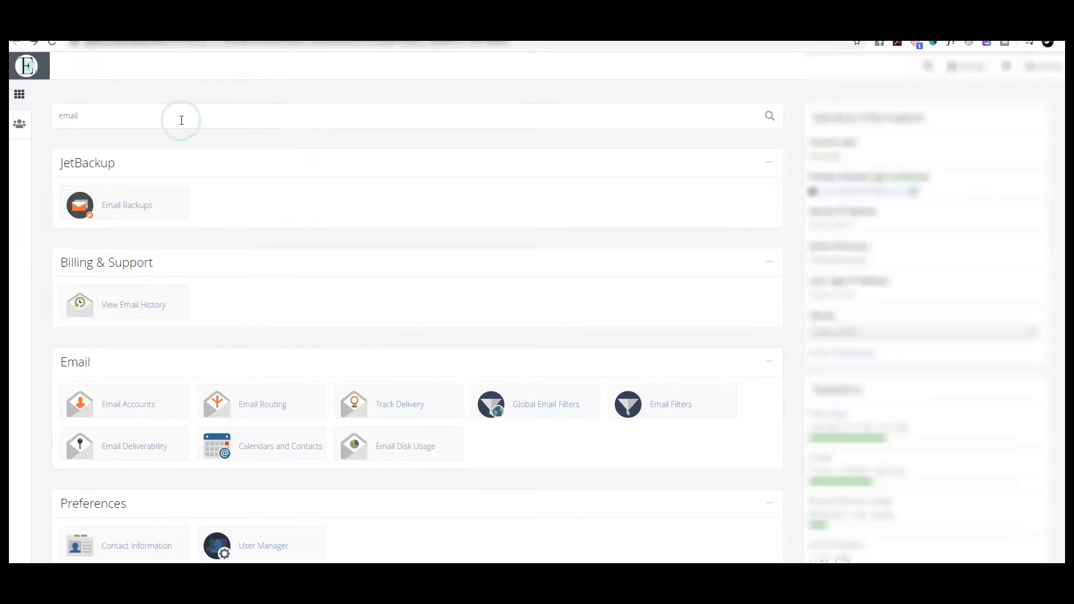
{"action": "left_click", "coordinate": [150, 114]}
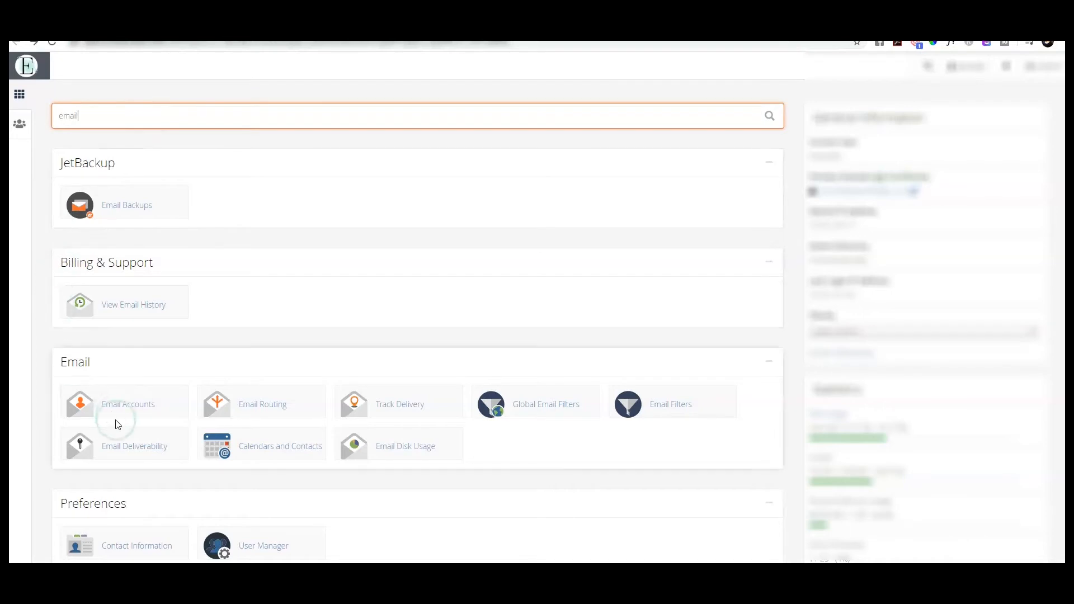
{"action": "left_click", "coordinate": [128, 406]}
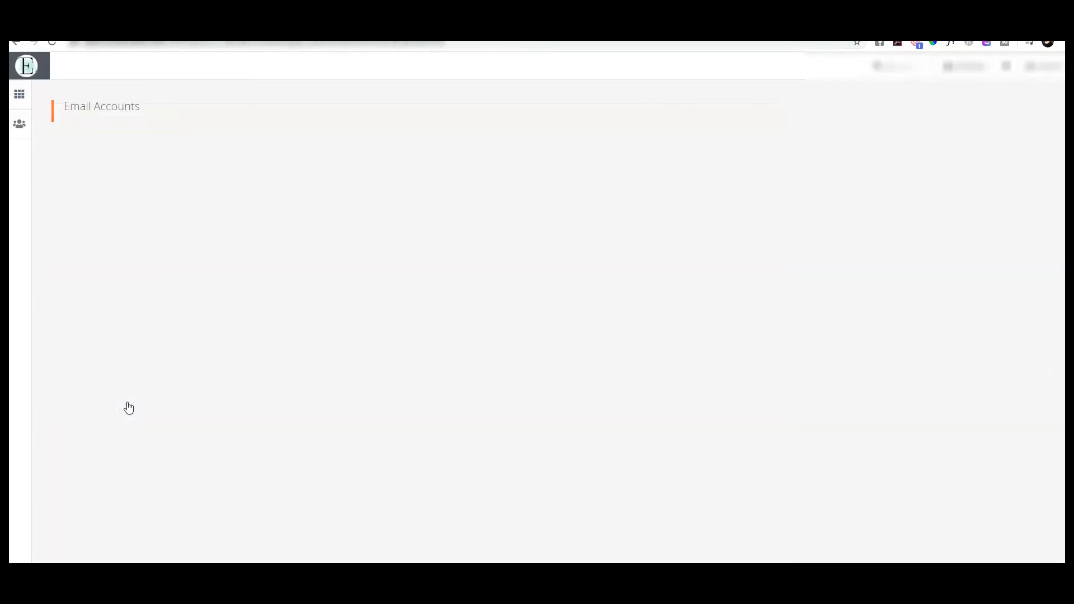
Manage the first email account in the list and display its Connect Devices manual mail client settings.
{"action": "left_click", "coordinate": [167, 311]}
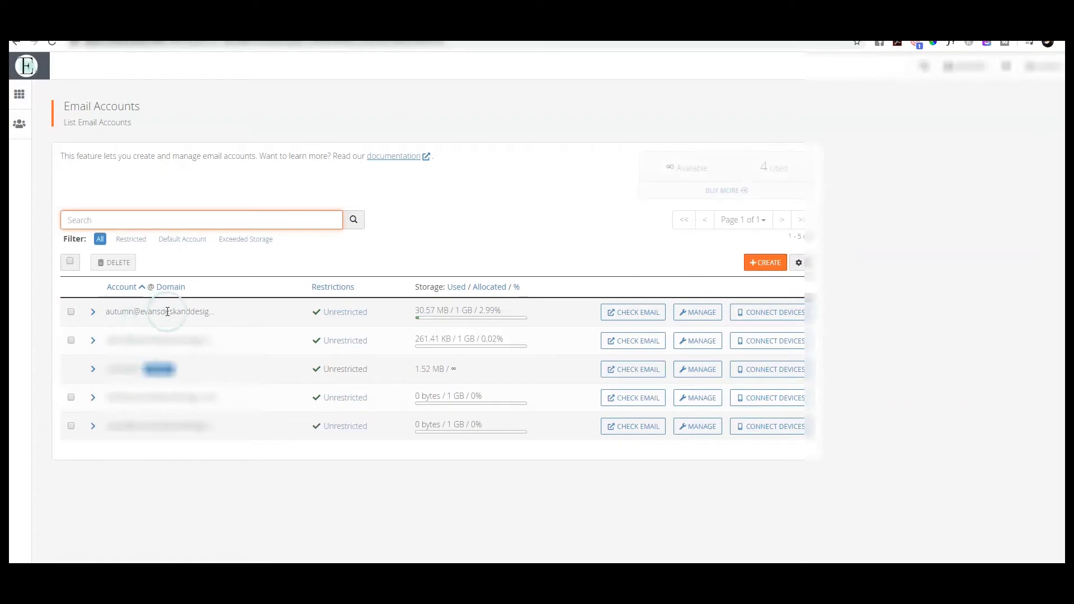
{"action": "left_click", "coordinate": [715, 314]}
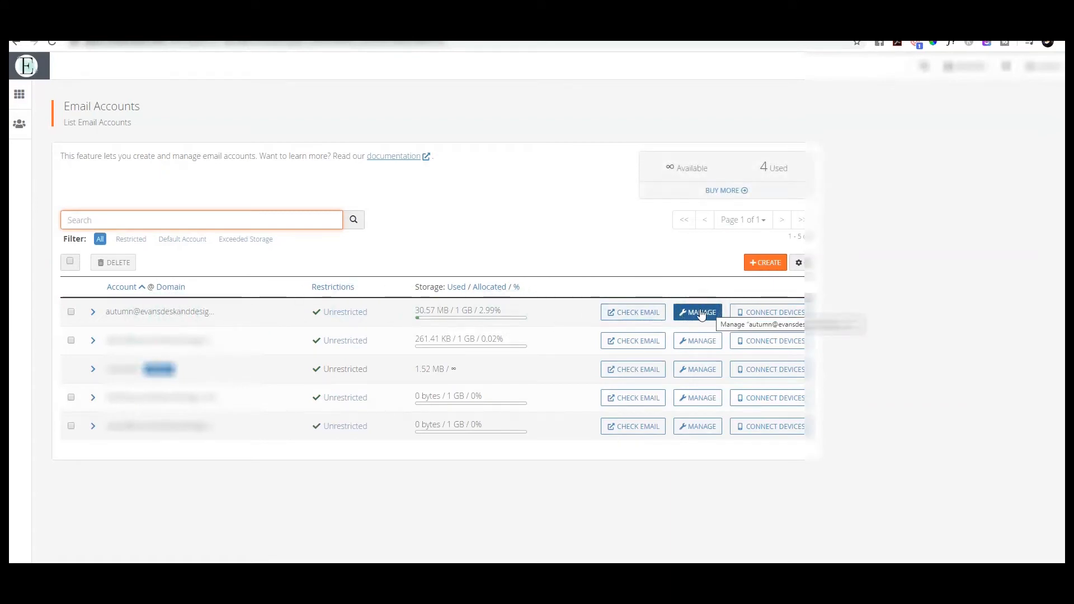
{"action": "left_click", "coordinate": [701, 314]}
{"action": "left_click", "coordinate": [514, 345]}
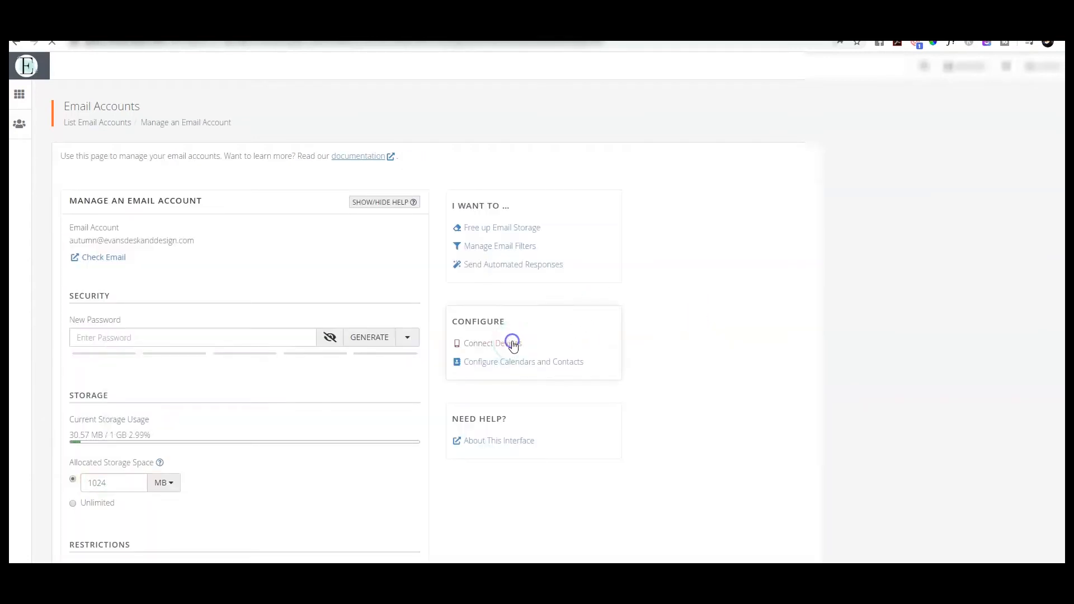
{"action": "scroll", "coordinate": [514, 346], "scroll_direction": "down", "scroll_amount": 2}
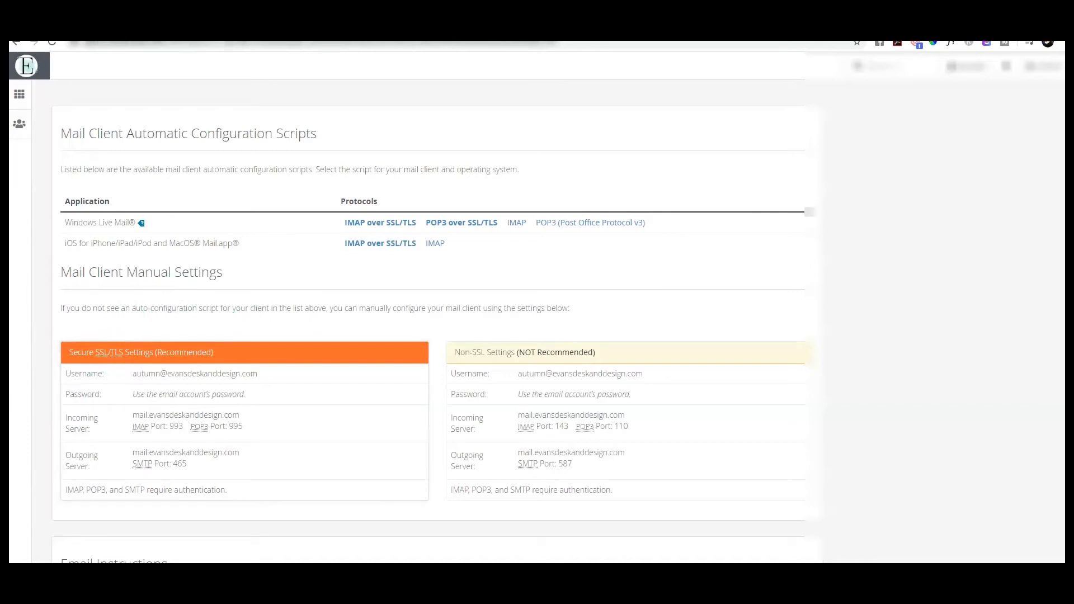
Place the Add a mail account window beside the server settings, and enter the full email address as username and the account password.
{"action": "key", "text": "alt+Tab"}
{"action": "left_click_drag", "start_coordinate": [549, 68], "coordinate": [696, 75]}
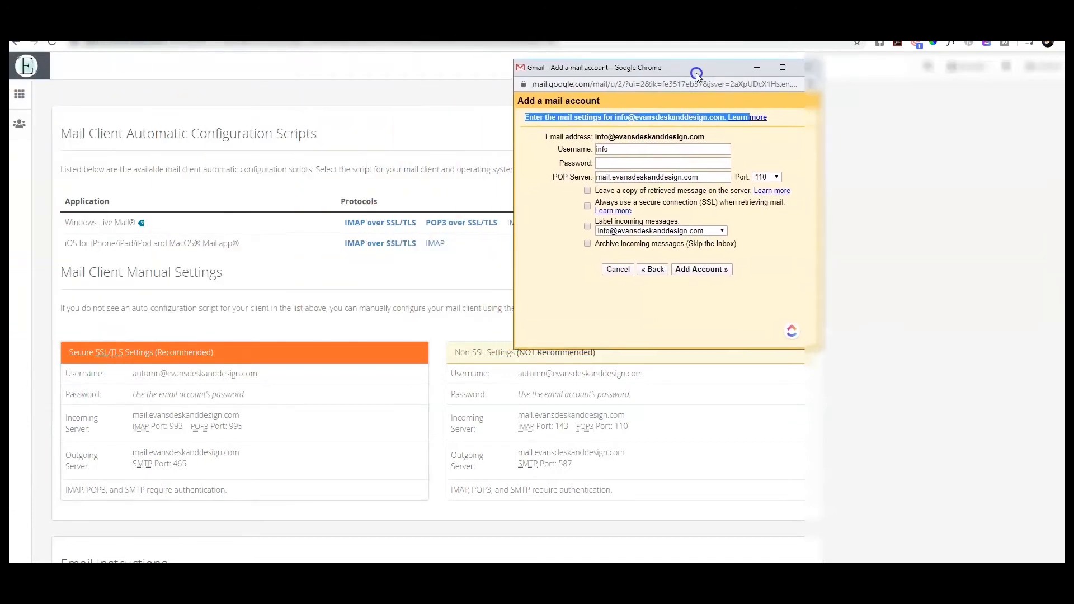
{"action": "left_click", "coordinate": [624, 149]}
{"action": "left_click", "coordinate": [613, 275]}
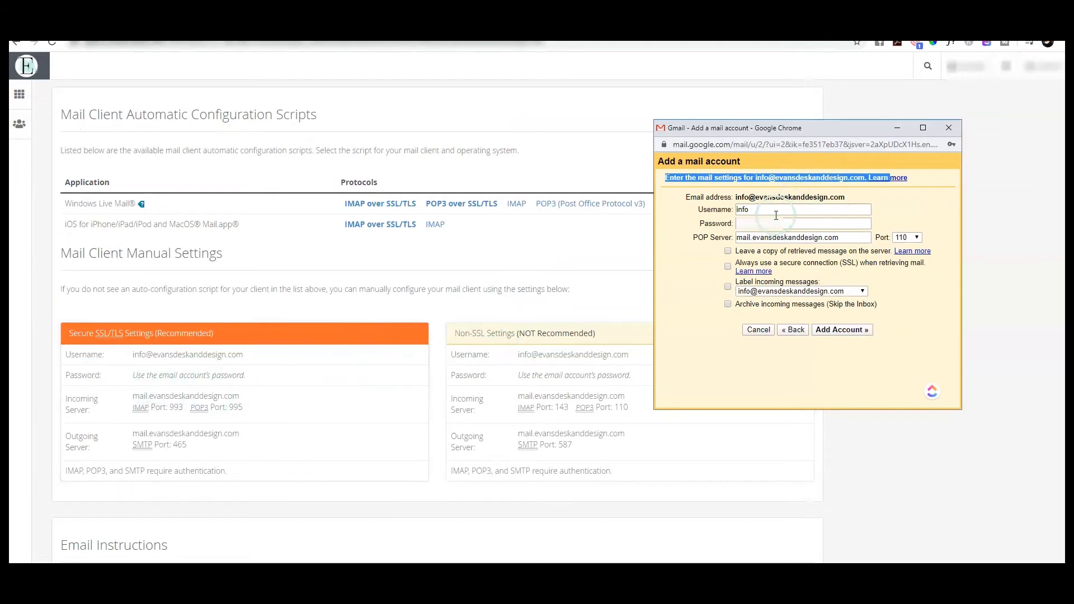
{"action": "left_click", "coordinate": [832, 238]}
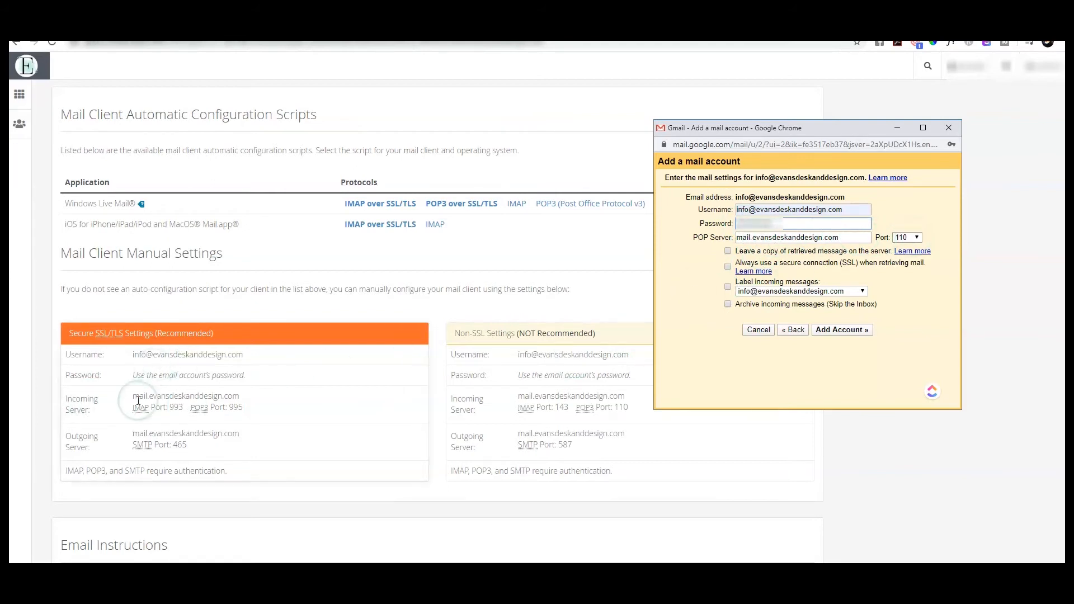
Set the POP port to 995, enable the secure SSL connection and incoming message labels, and add the account.
{"action": "left_click", "coordinate": [913, 241]}
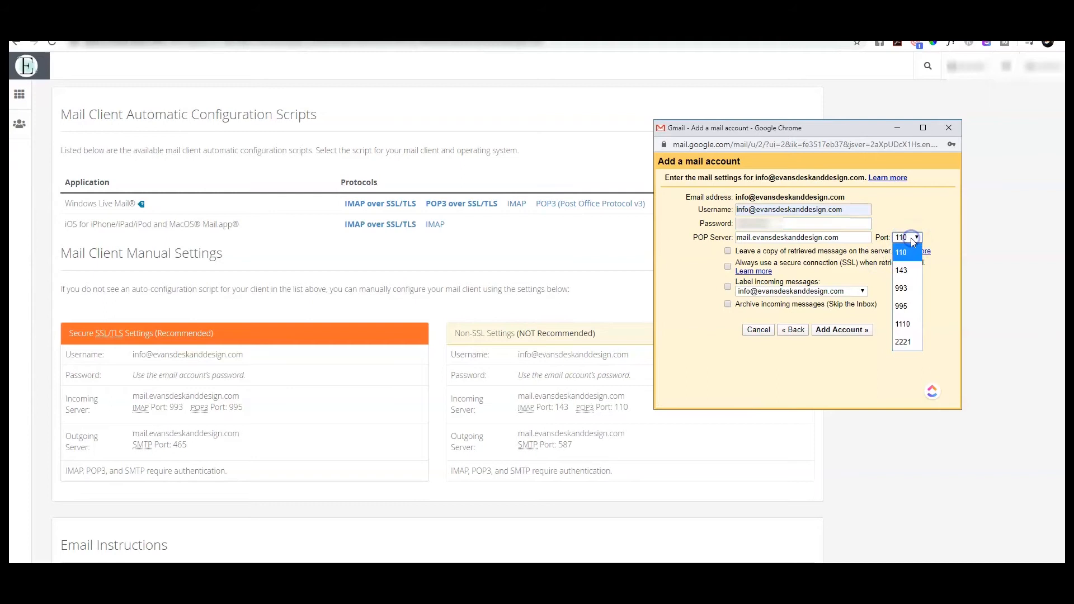
{"action": "left_click", "coordinate": [908, 306]}
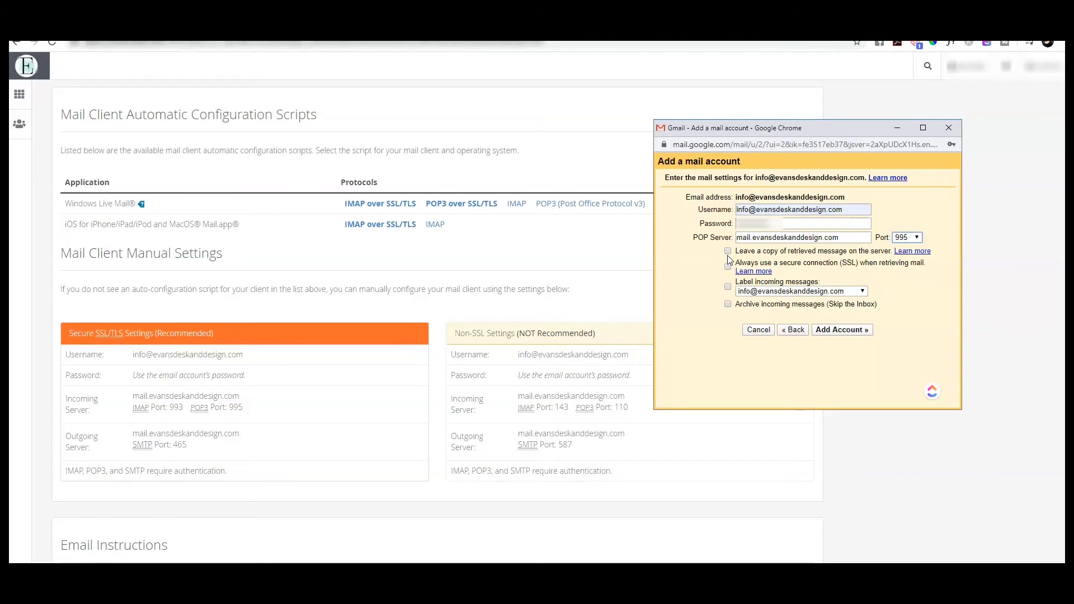
{"action": "left_click", "coordinate": [727, 289]}
{"action": "left_click", "coordinate": [728, 267]}
{"action": "left_click", "coordinate": [727, 267]}
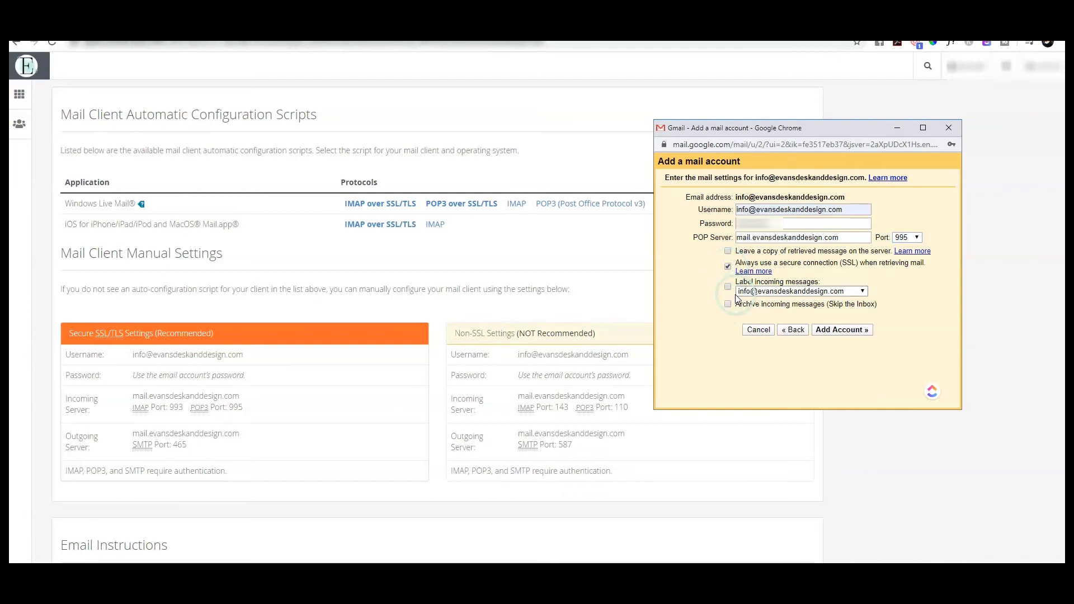
{"action": "left_click", "coordinate": [728, 286]}
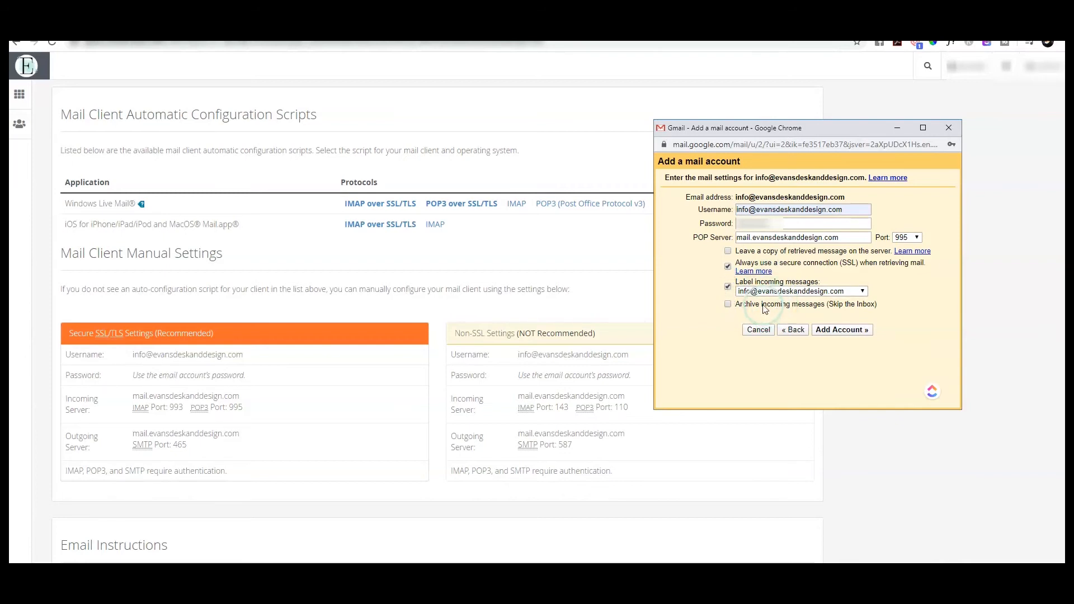
{"action": "left_click", "coordinate": [865, 331]}
Choose to send mail as the added address too, keeping the suggested sender name and alias treatment.
{"action": "left_click", "coordinate": [907, 234]}
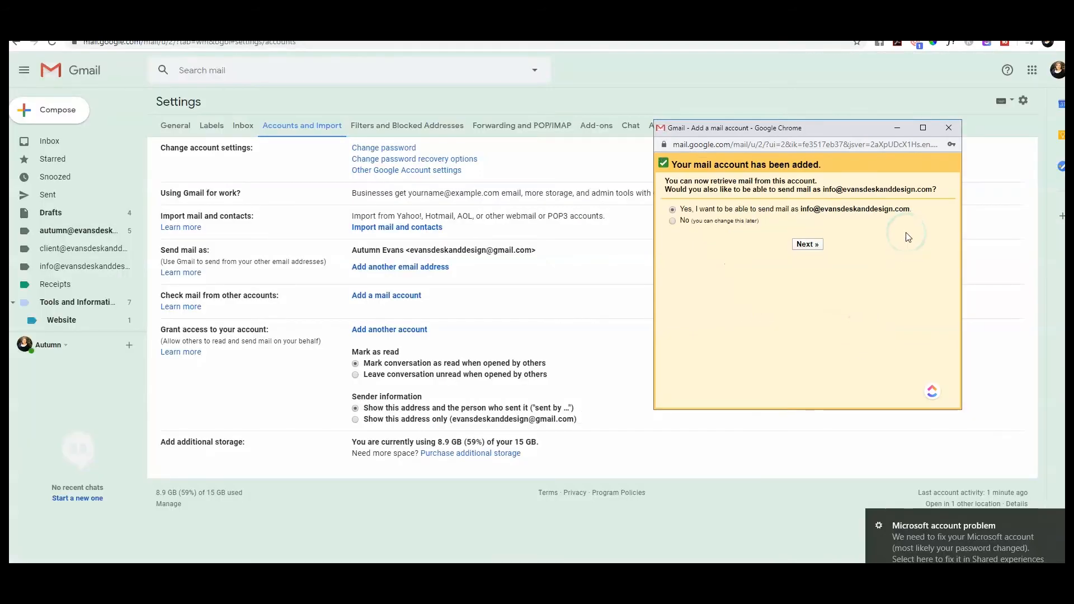
{"action": "left_click", "coordinate": [889, 238]}
{"action": "left_click", "coordinate": [811, 252]}
{"action": "left_click", "coordinate": [813, 244]}
{"action": "left_click", "coordinate": [681, 227]}
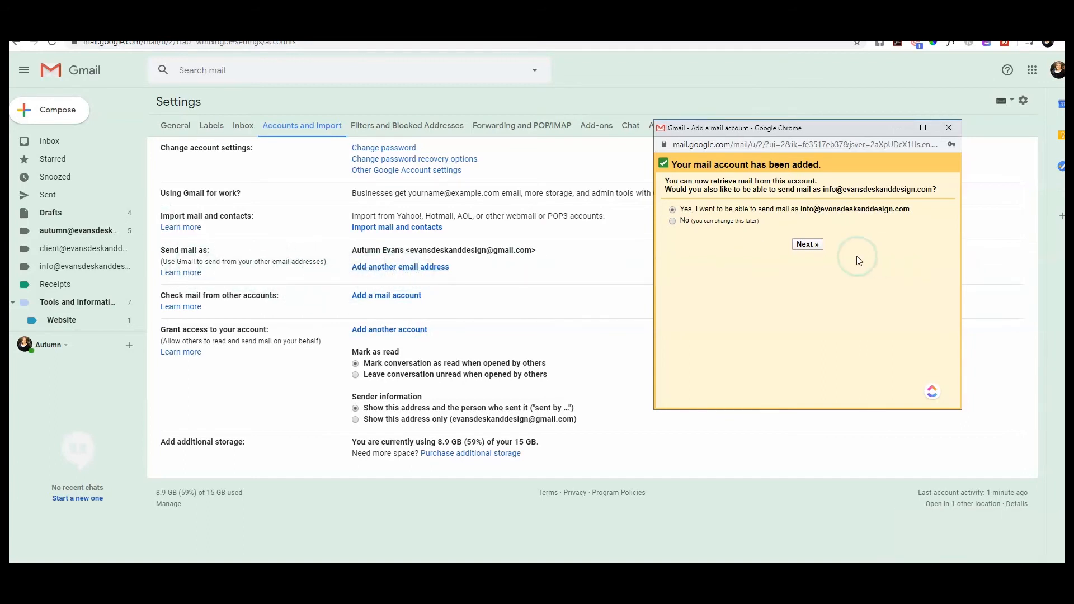
{"action": "left_click", "coordinate": [807, 245]}
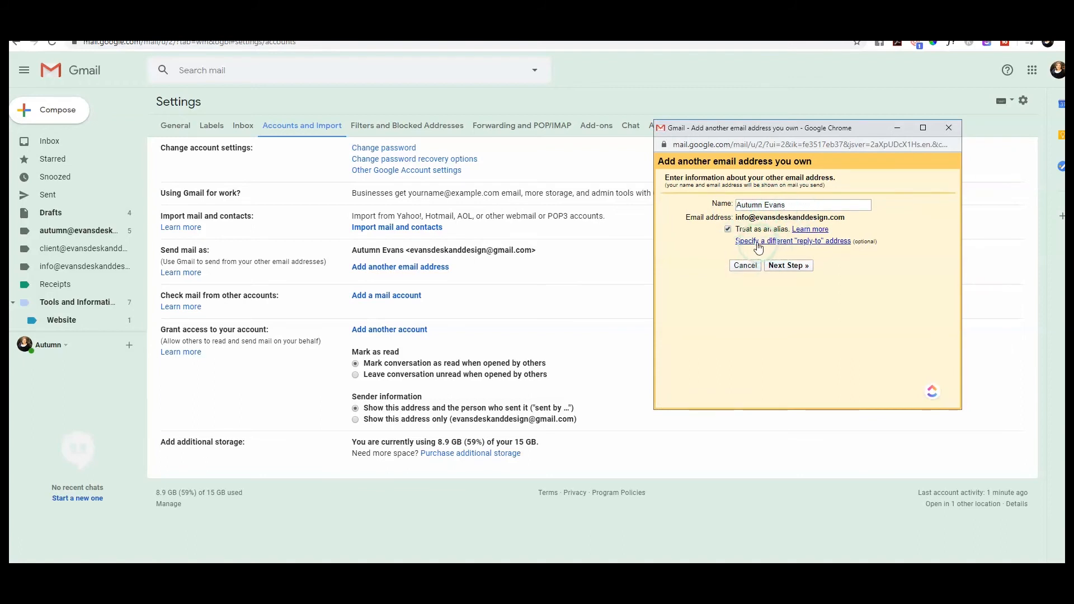
{"action": "left_click", "coordinate": [804, 268]}
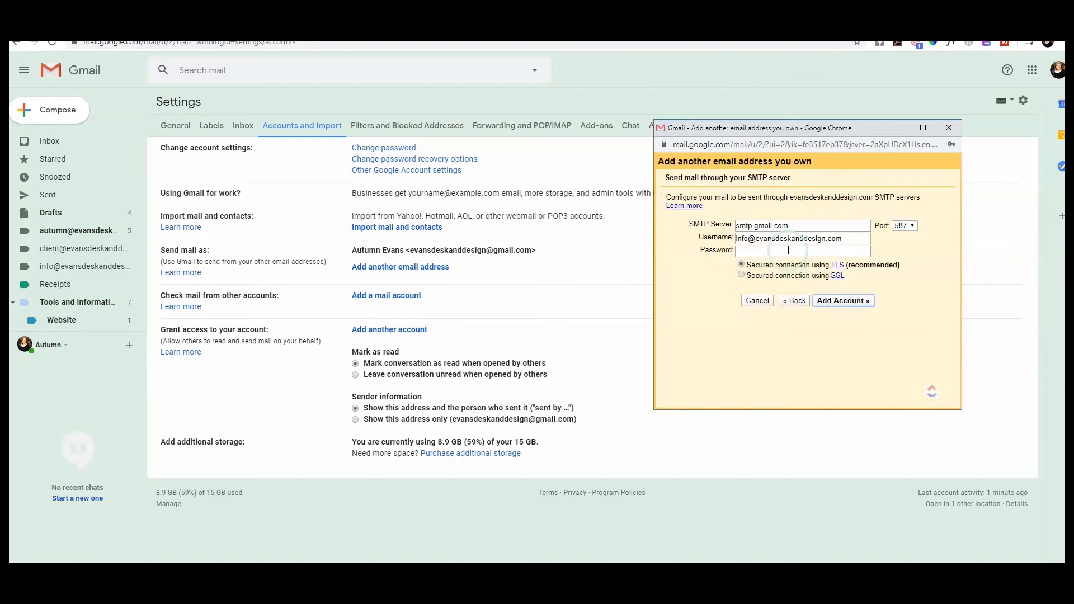
Consult the host's outgoing server settings, set the SMTP server to mail.evansdeskanddesign.com, and enter the email account password.
{"action": "left_click", "coordinate": [760, 244]}
{"action": "left_click", "coordinate": [796, 222]}
{"action": "left_click", "coordinate": [962, 35]}
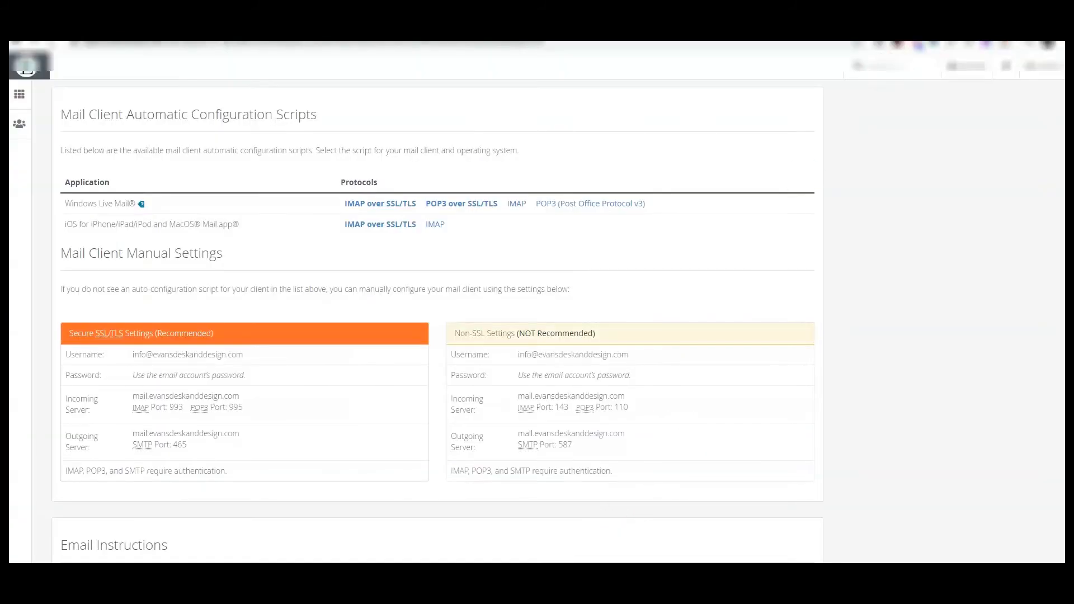
{"action": "left_click", "coordinate": [468, 561]}
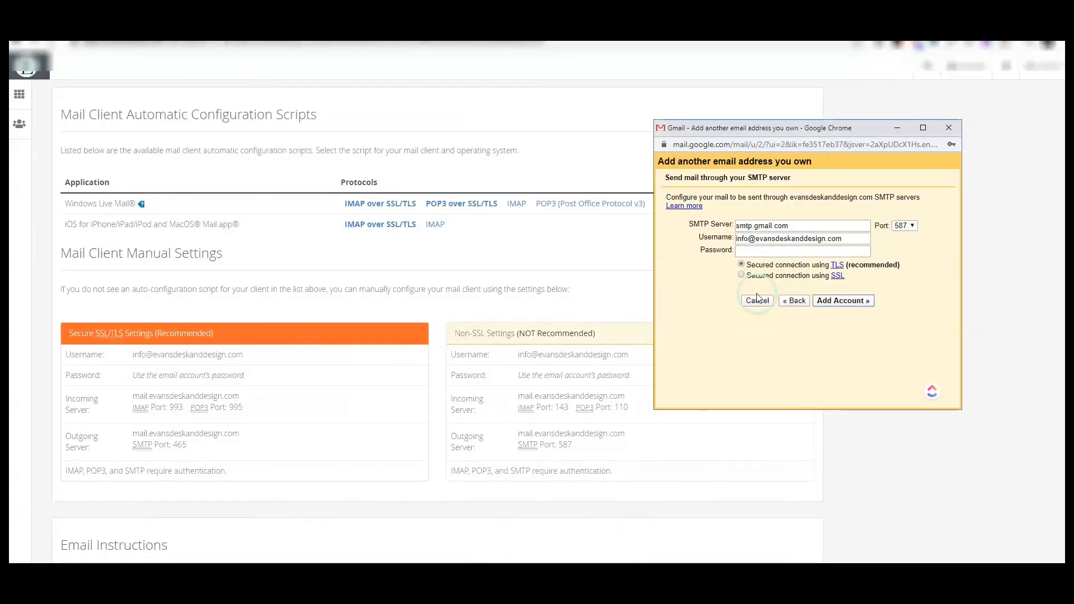
{"action": "left_click", "coordinate": [821, 231]}
{"action": "left_click", "coordinate": [791, 226]}
{"action": "double_click", "coordinate": [794, 226]}
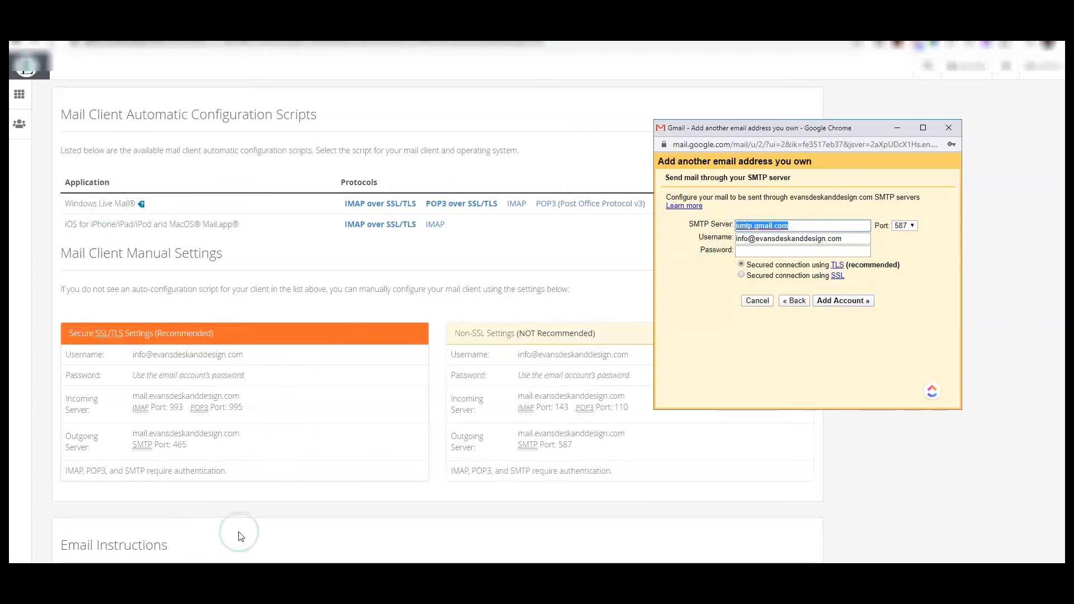
{"action": "type", "text": "mail."}
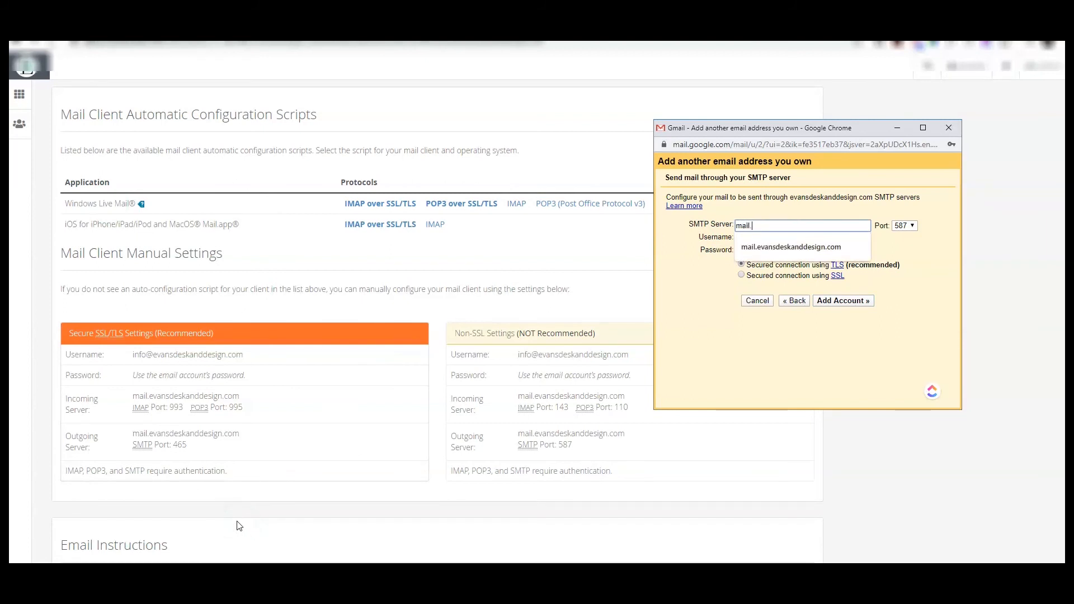
{"action": "key", "text": "Down"}
{"action": "key", "text": "Return"}
{"action": "left_click", "coordinate": [913, 226]}
{"action": "left_click", "coordinate": [379, 431]}
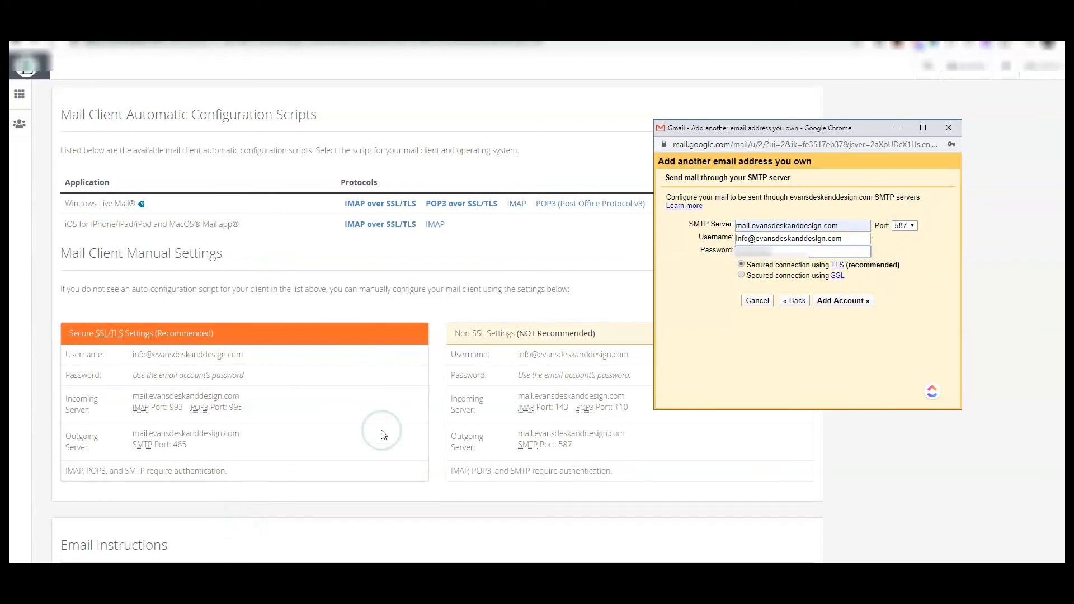
Set the SMTP port to 465 with the recommended SSL connection and add the sending account.
{"action": "left_click", "coordinate": [203, 436]}
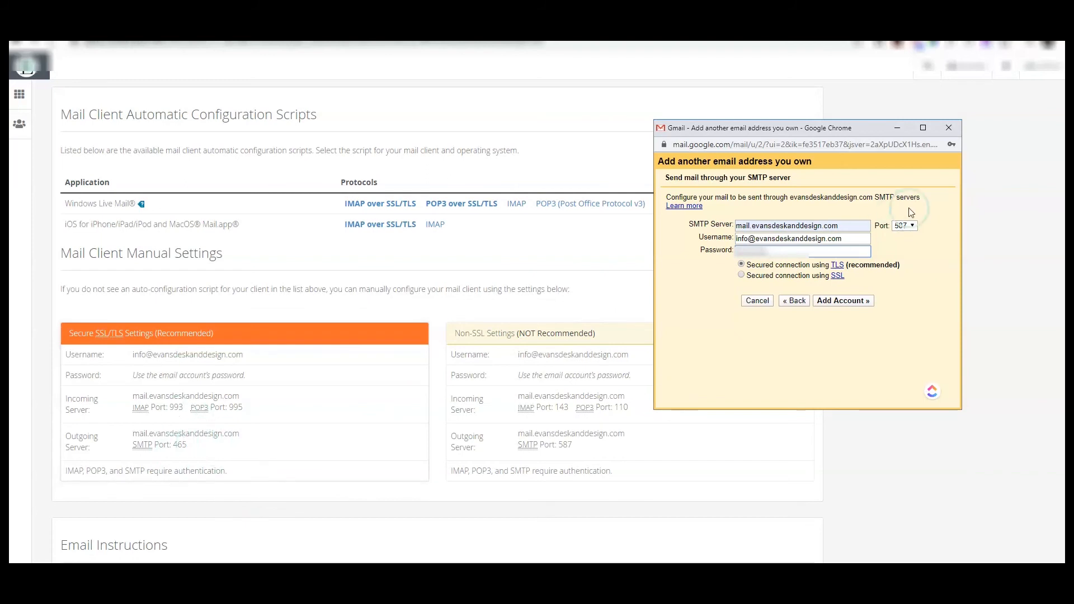
{"action": "left_click", "coordinate": [910, 226]}
{"action": "left_click", "coordinate": [900, 258]}
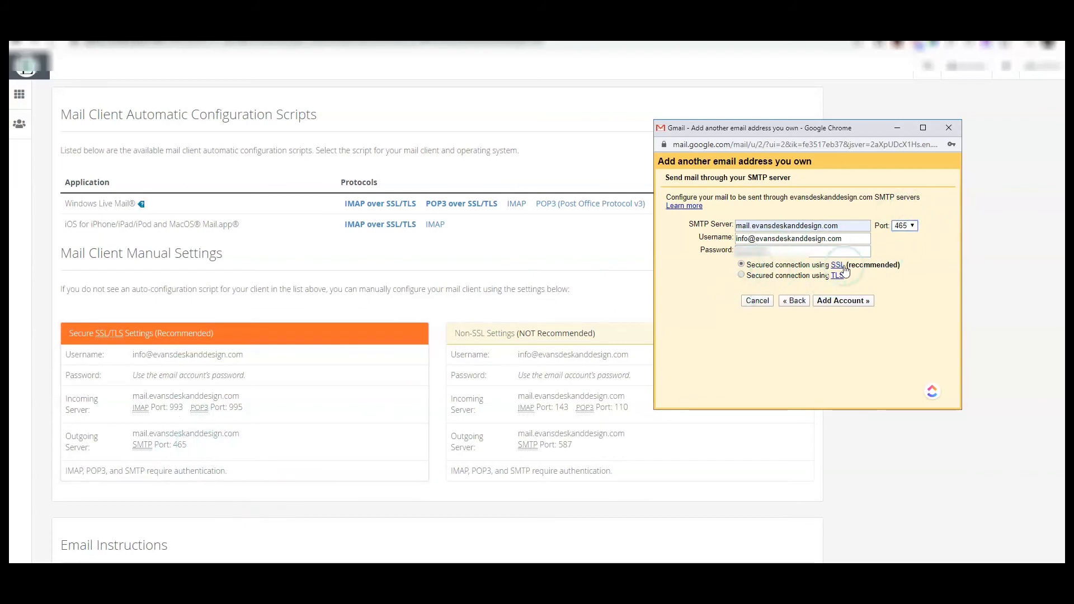
{"action": "left_click", "coordinate": [849, 303]}
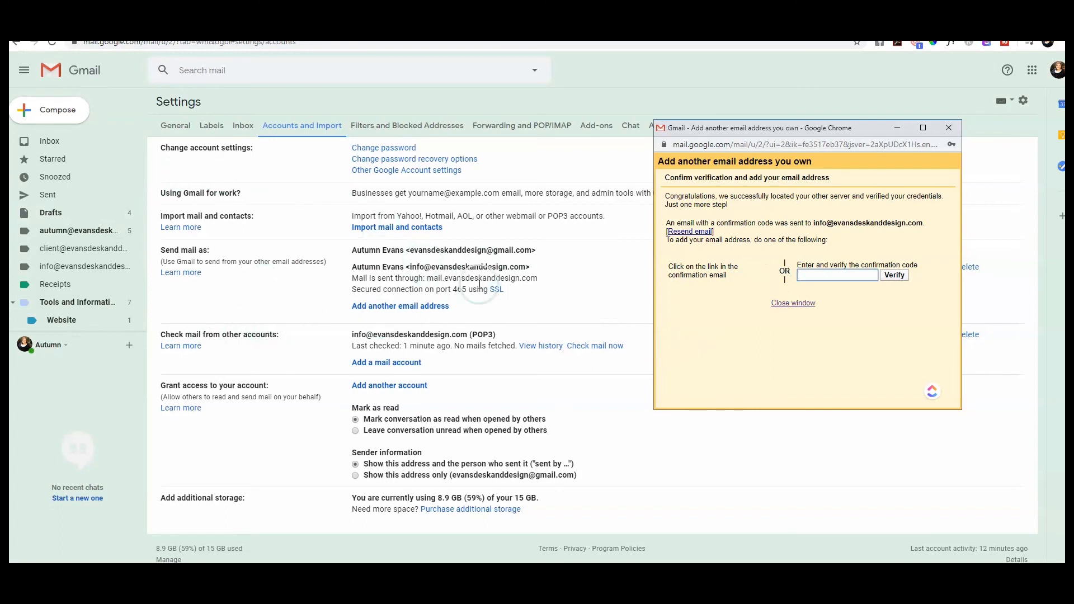
View the confirmation code dialog for the new sending address and close it without entering a code.
{"action": "left_click", "coordinate": [856, 275]}
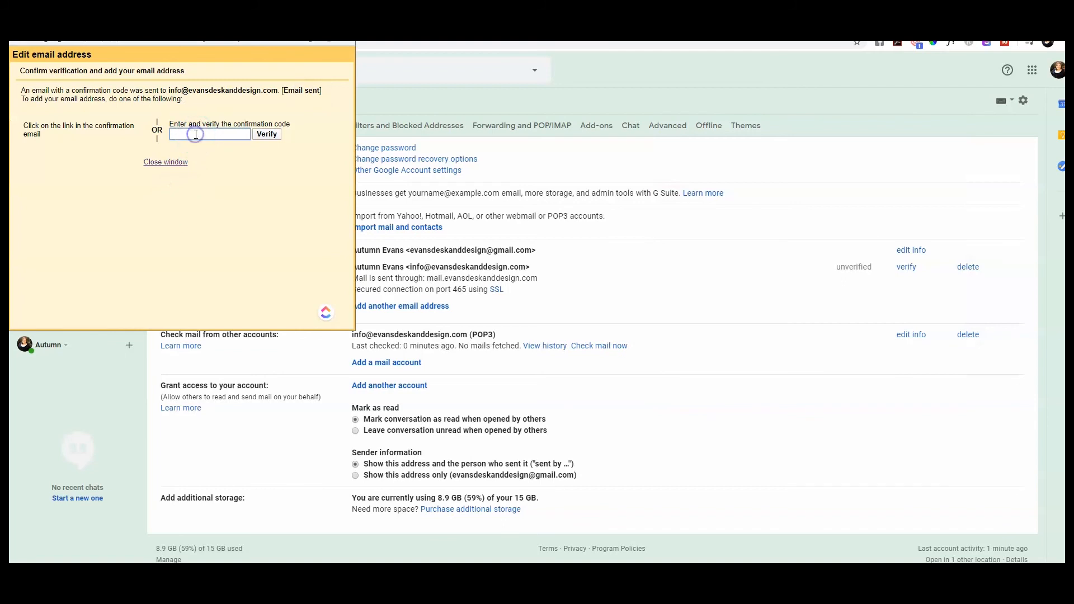
{"action": "left_click", "coordinate": [267, 139]}
{"action": "left_click", "coordinate": [165, 162]}
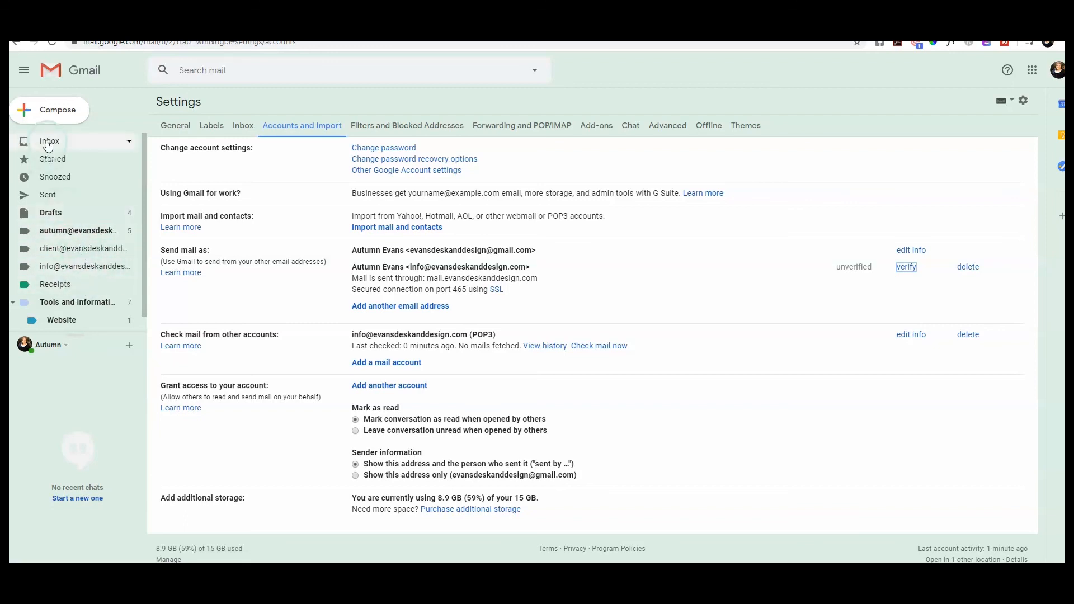
{"action": "left_click", "coordinate": [93, 146]}
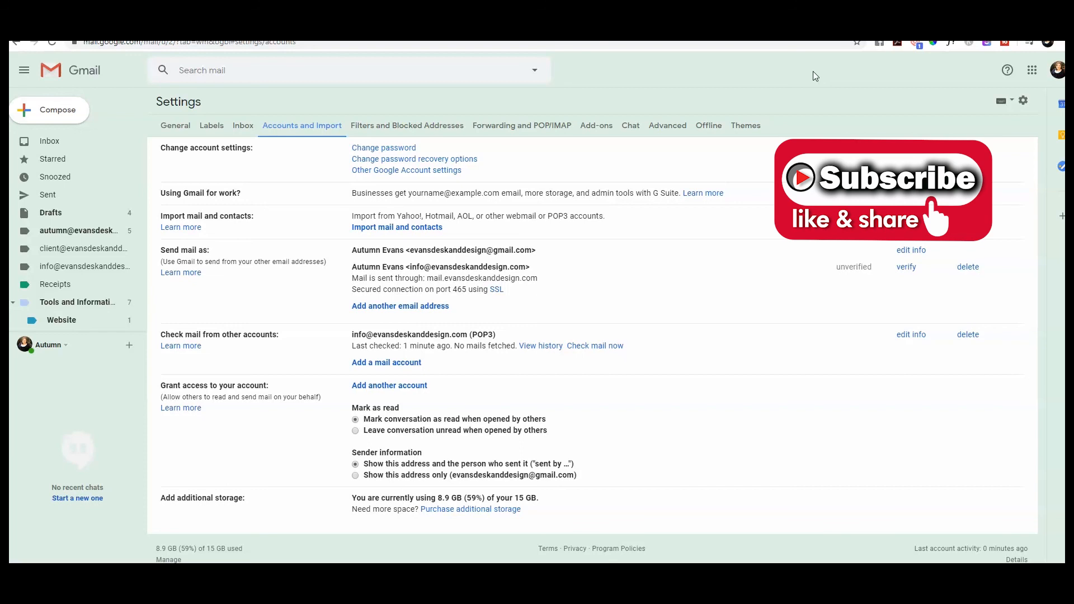
{"action": "left_click", "coordinate": [117, 302]}
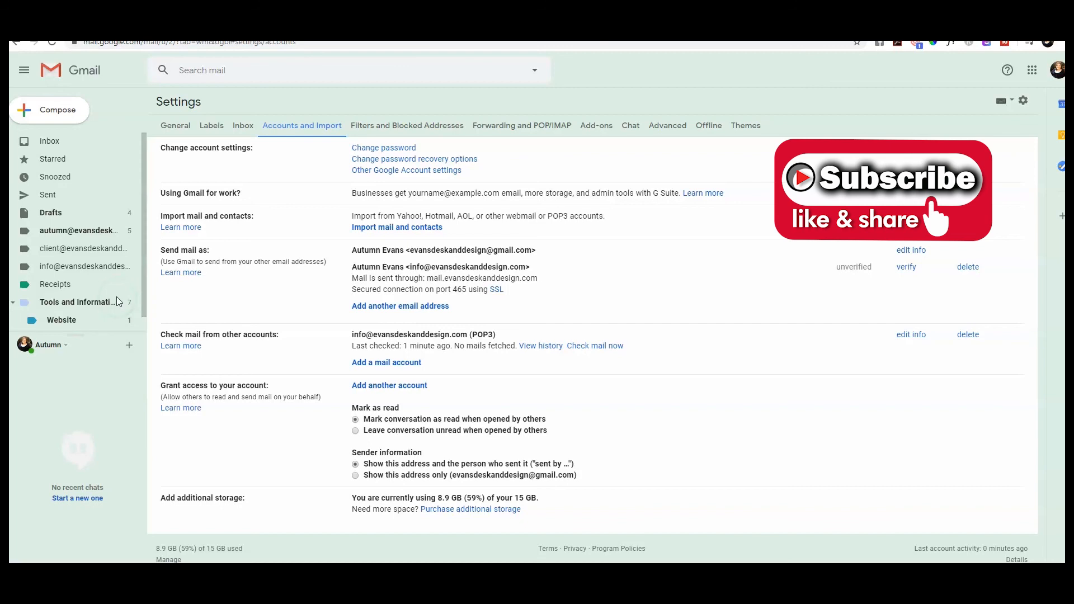